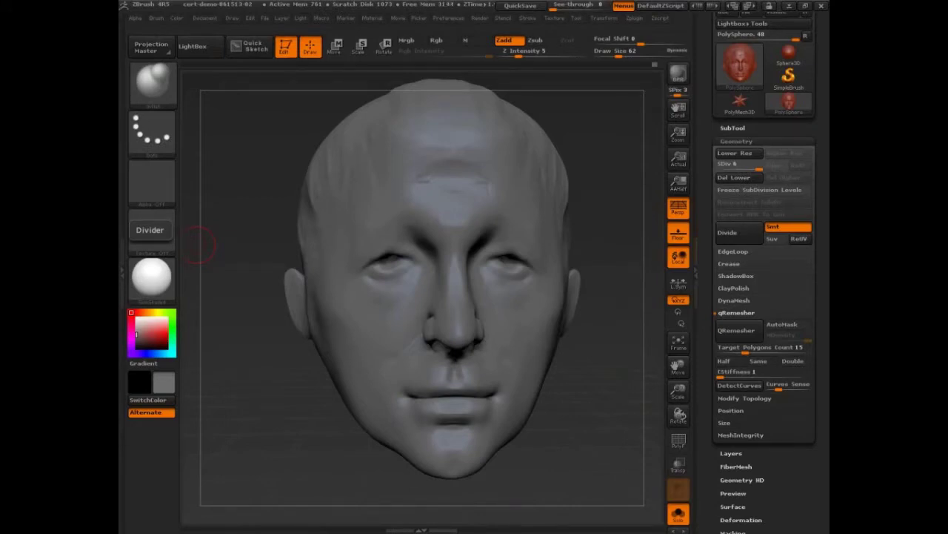
Reset all brushes to clear the loaded brushes from the brush palette.
click(126, 274)
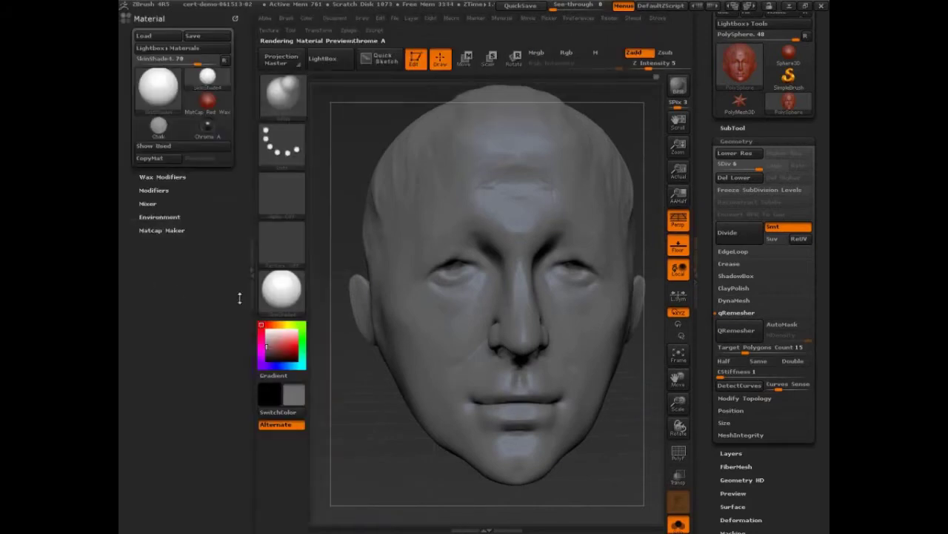
click(286, 19)
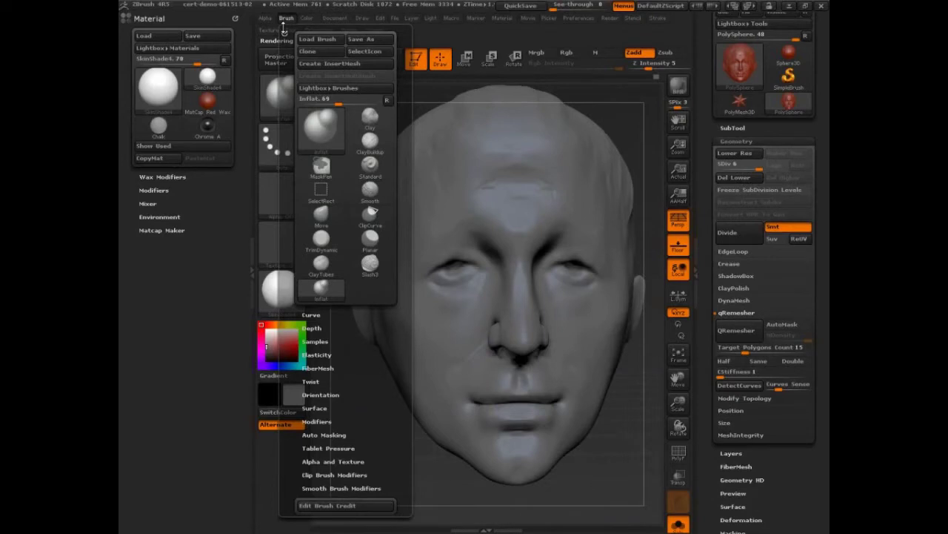
click(156, 18)
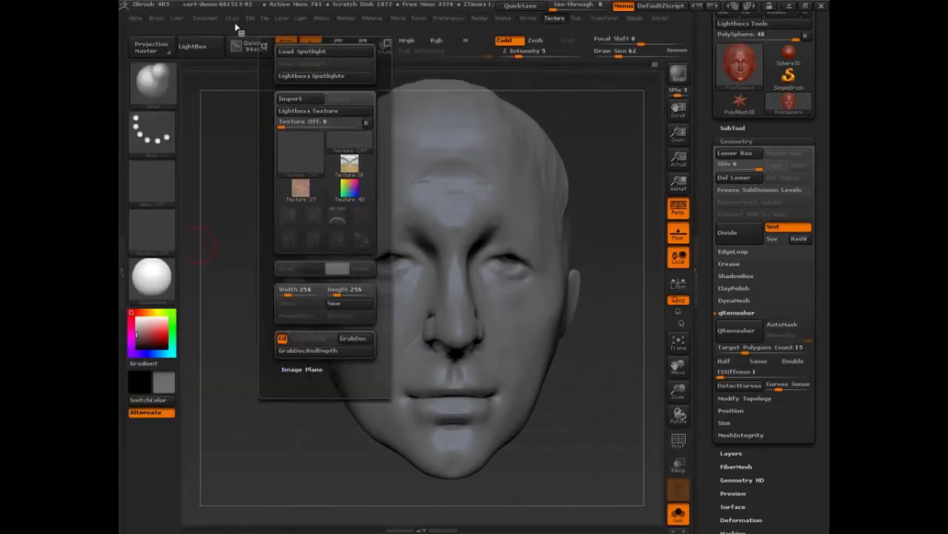
click(155, 19)
scroll(239, 356, down, 3)
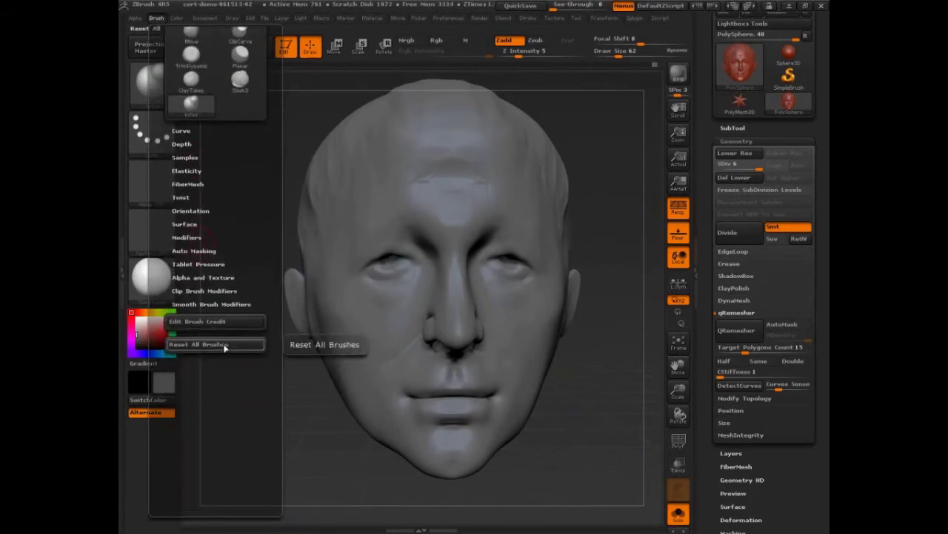
click(225, 347)
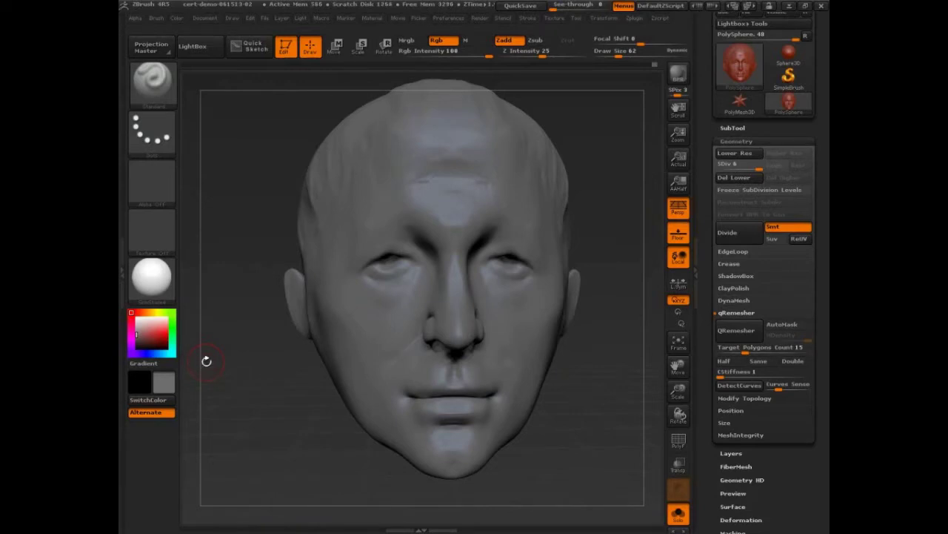
Examine the hotkey preferences and their option for storing startup hotkeys.
click(158, 19)
drag(641, 160, 572, 401)
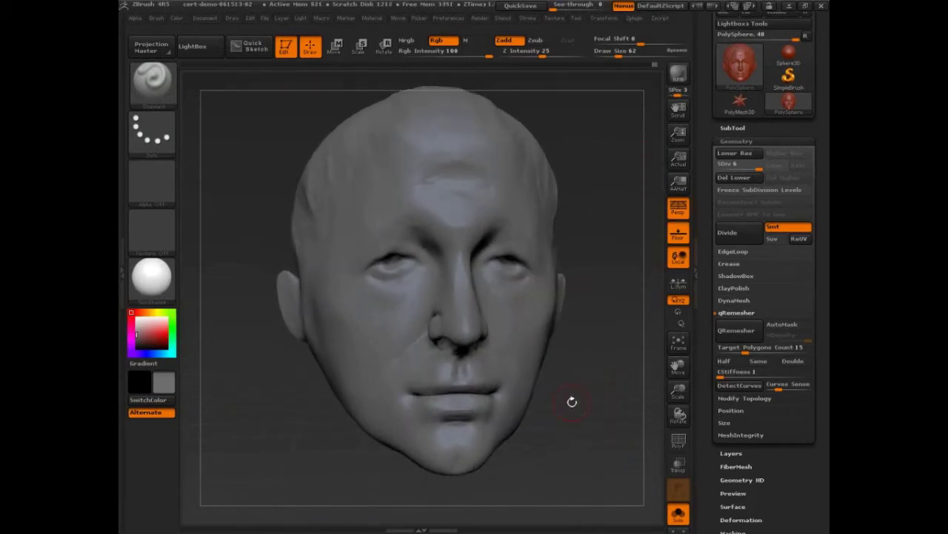
click(452, 19)
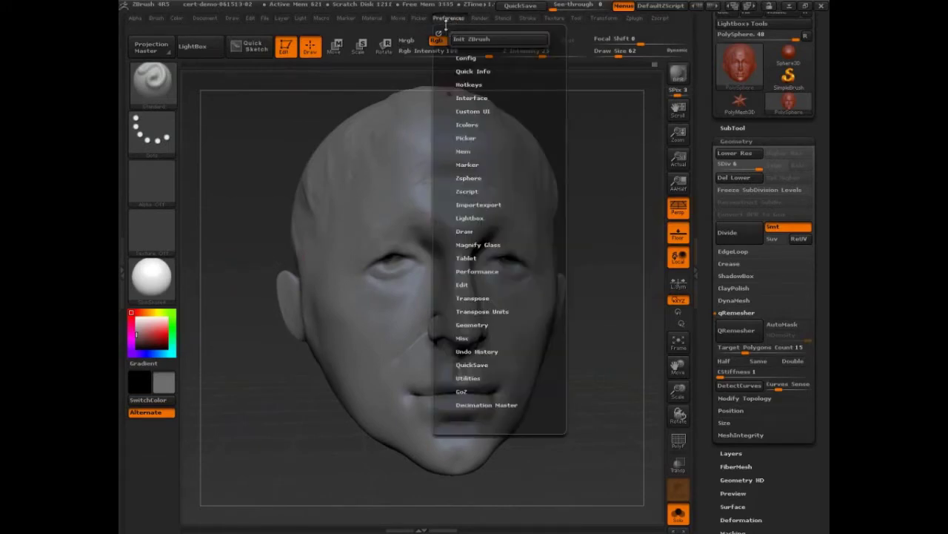
click(470, 84)
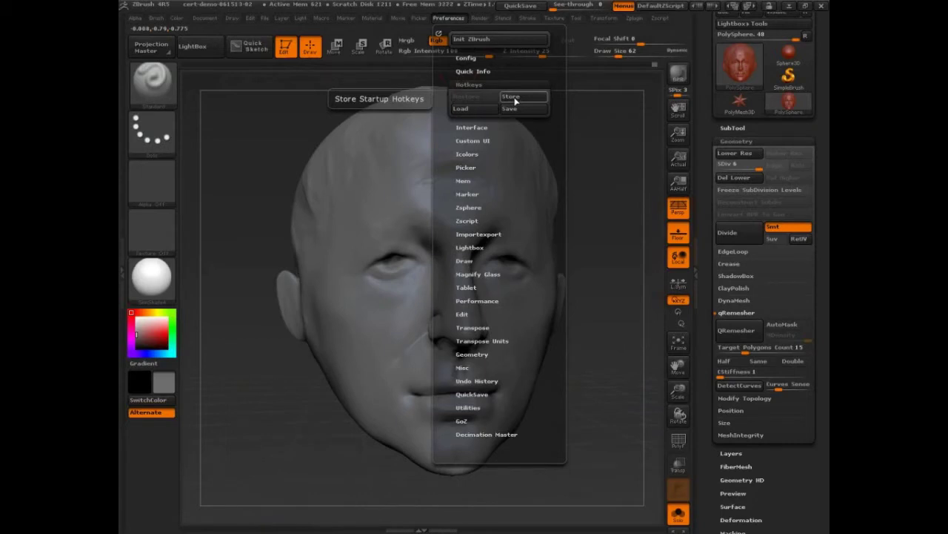
click(515, 101)
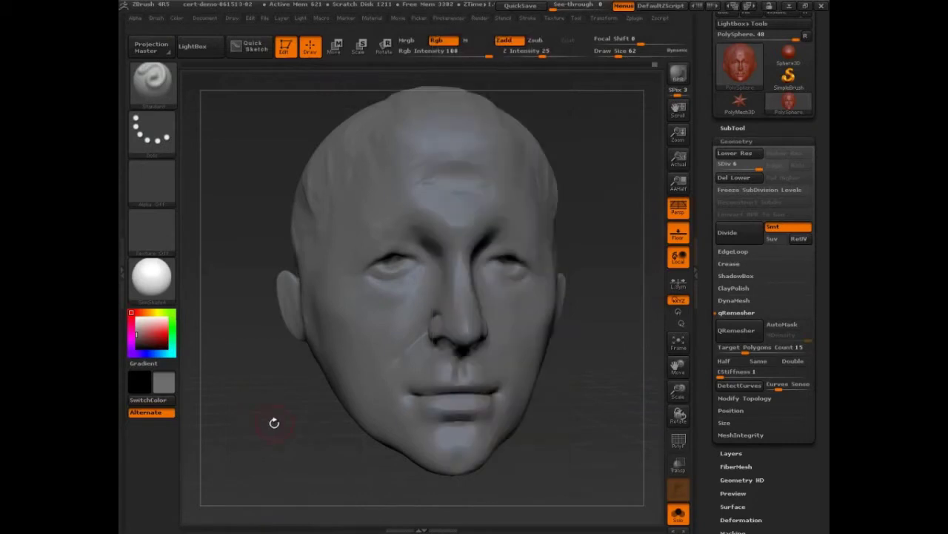
Load the ClayTubes and Slash3 brushes into the brush palette by selecting each one from the sculpting brushes.
click(156, 19)
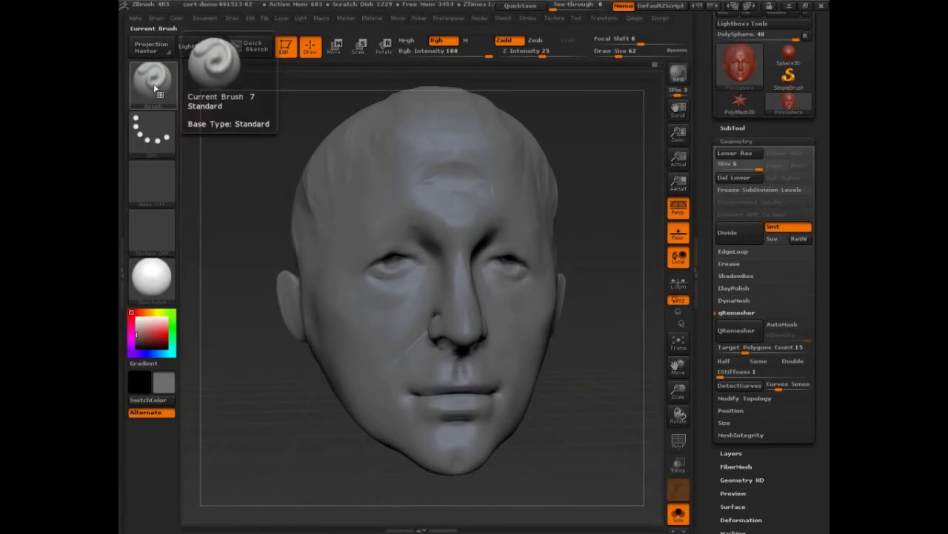
click(156, 18)
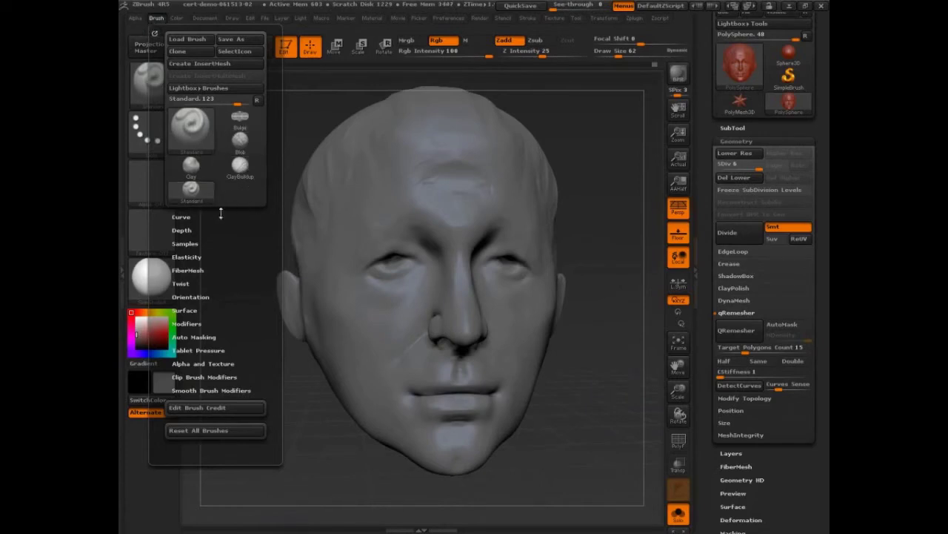
click(155, 86)
click(277, 140)
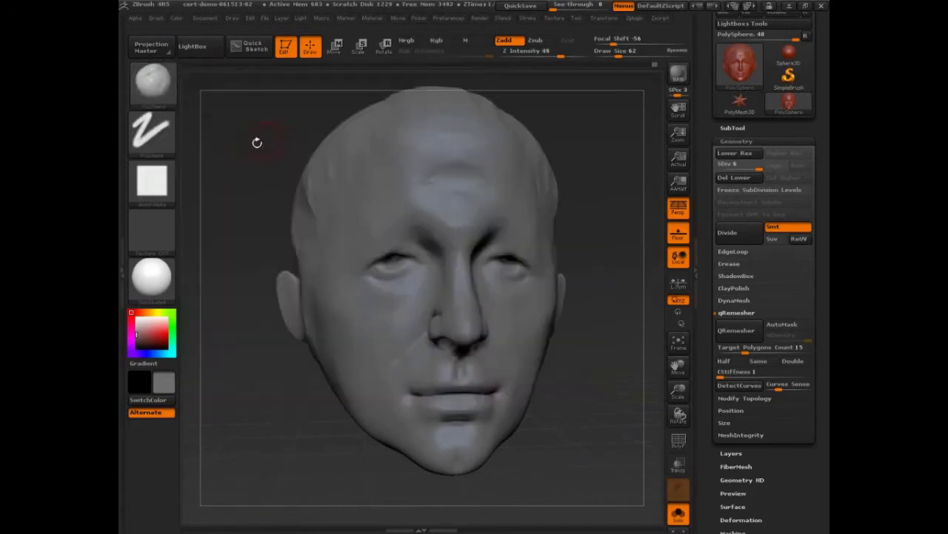
click(155, 86)
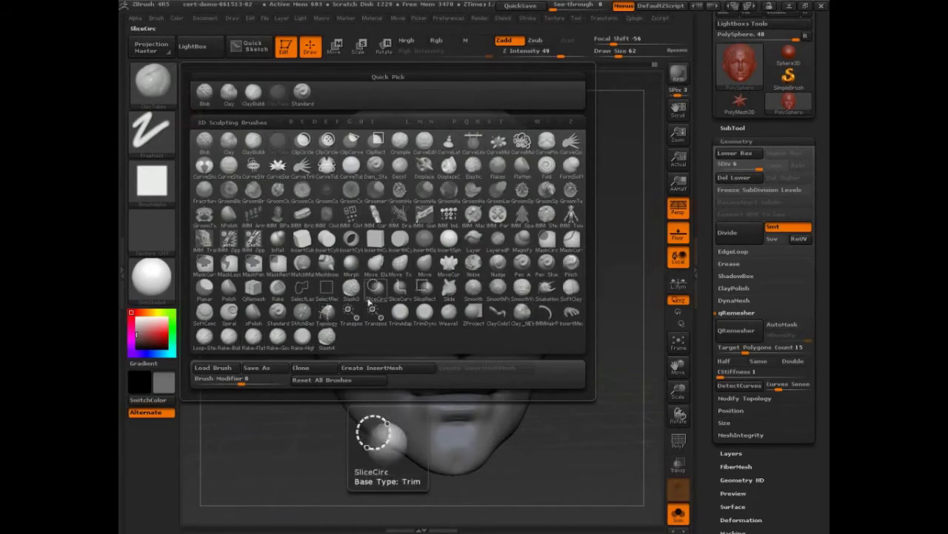
click(499, 303)
Load the TrimDynamic brush and the Inflat brush into the brush palette, leaving Inflat as the active brush.
click(166, 86)
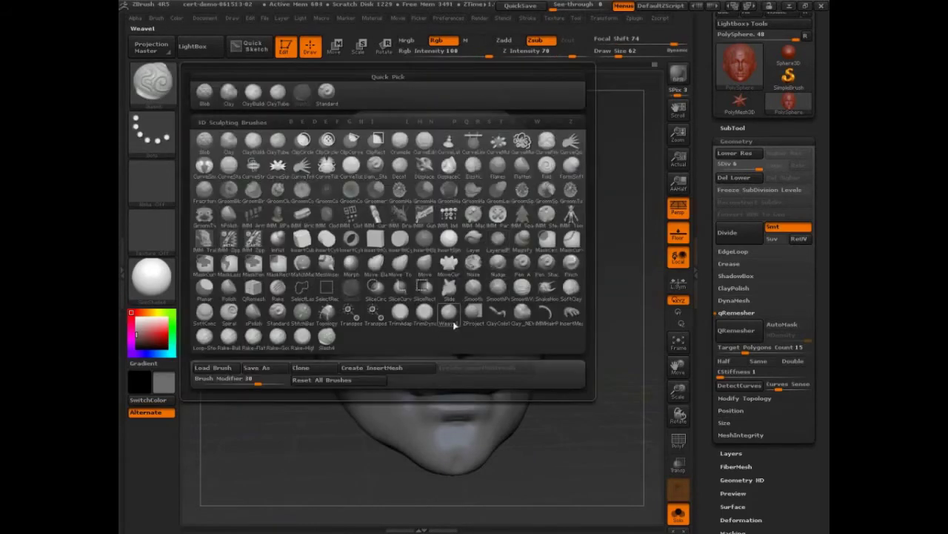
click(423, 315)
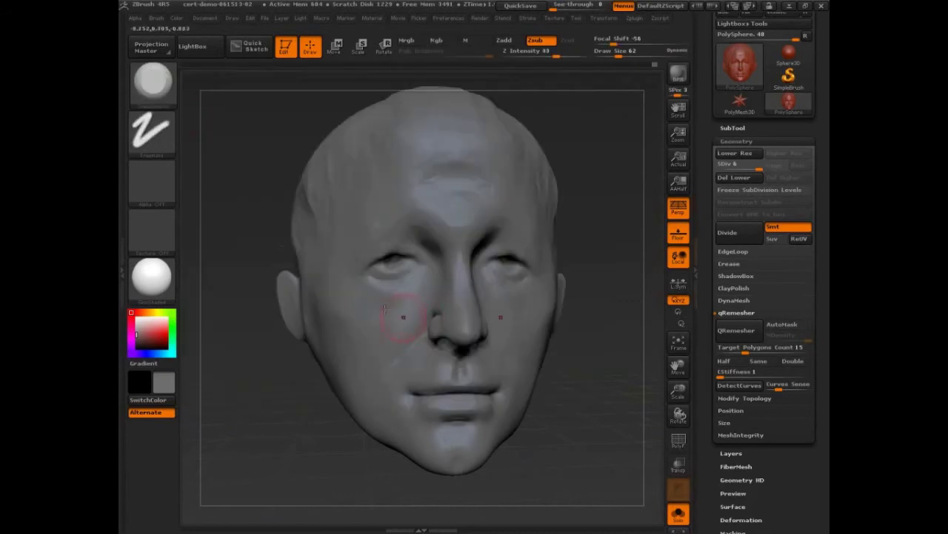
click(166, 86)
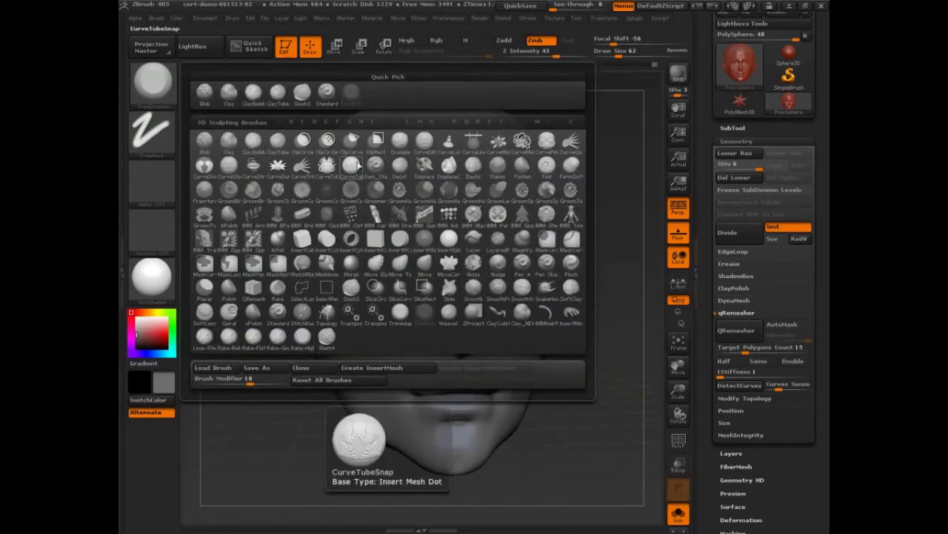
click(353, 244)
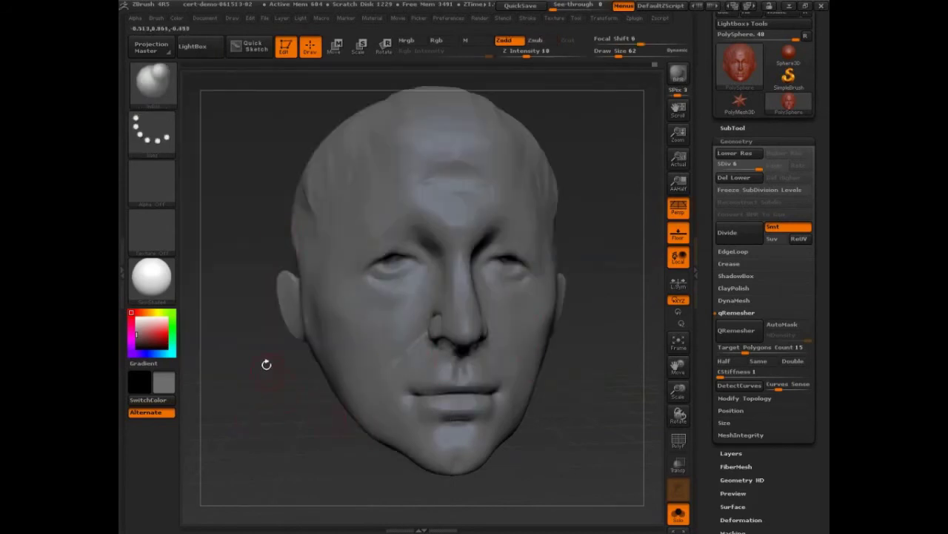
click(156, 17)
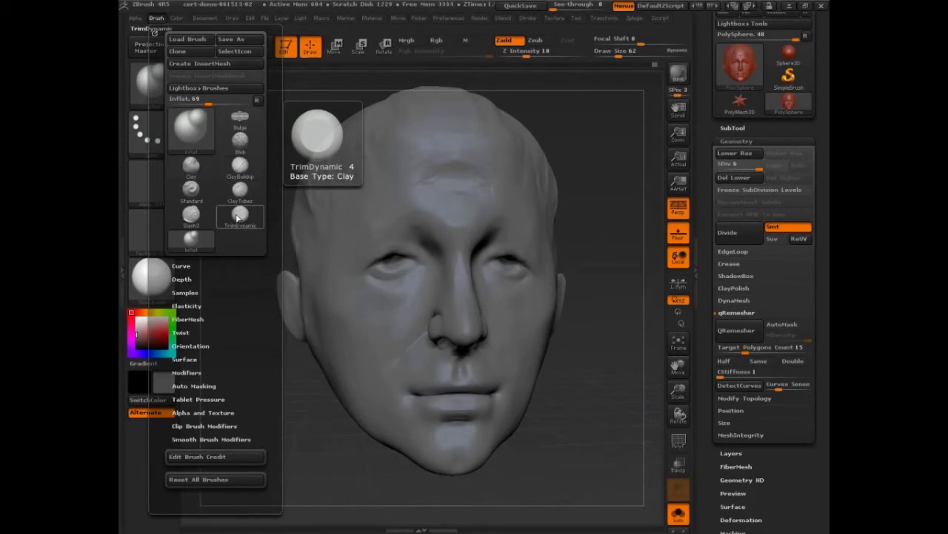
key(ctrl)
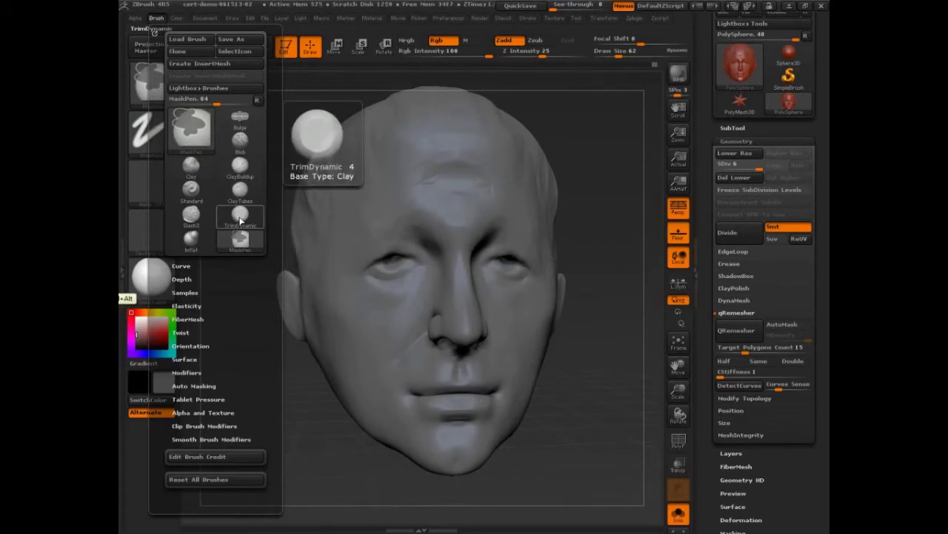
ctrl+alt+click(238, 217)
key(Escape)
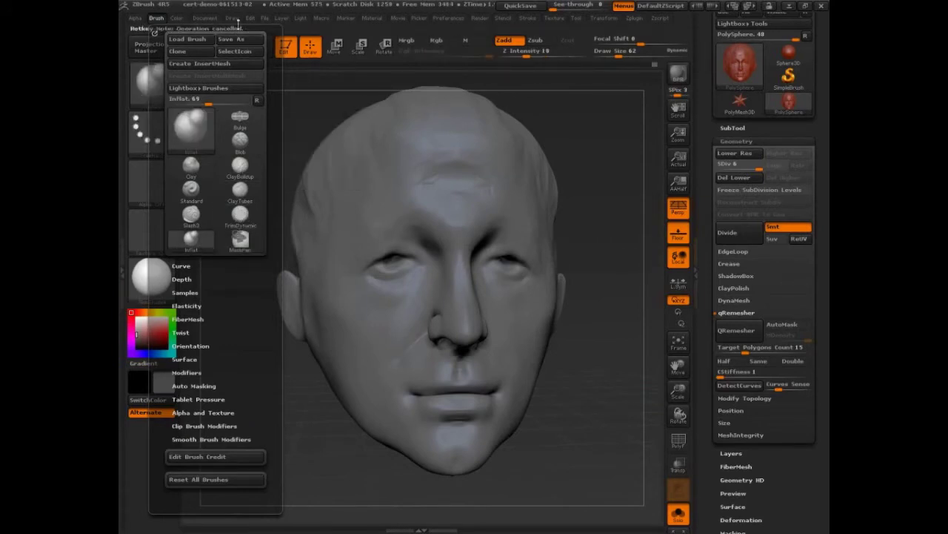
Assign the custom hotkey 1 to the TrimDynamic brush in the brush palette.
mouse_move(241, 222)
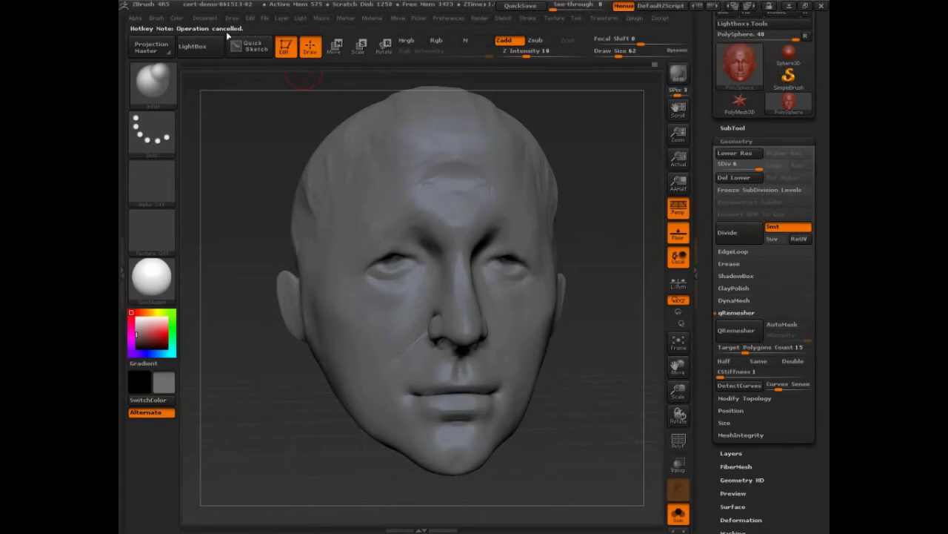
click(156, 18)
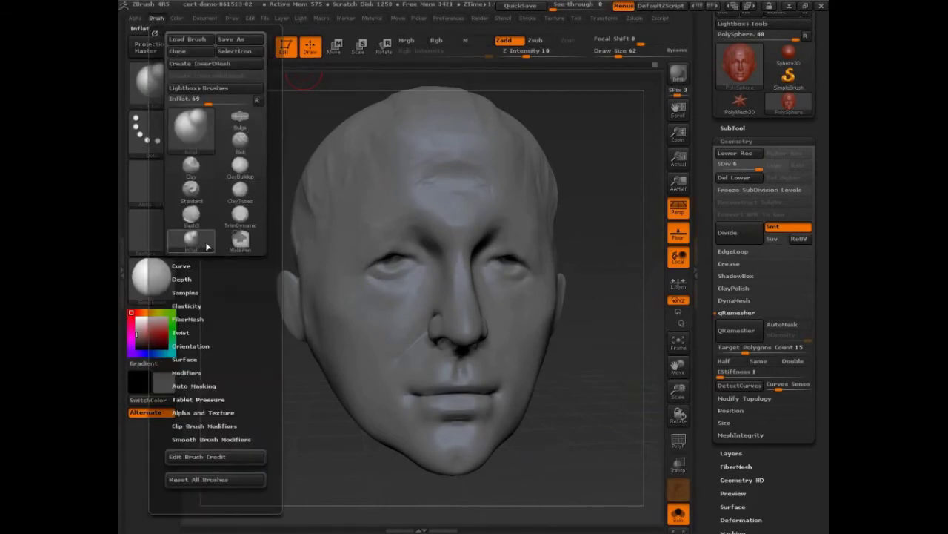
ctrl+alt+click(244, 216)
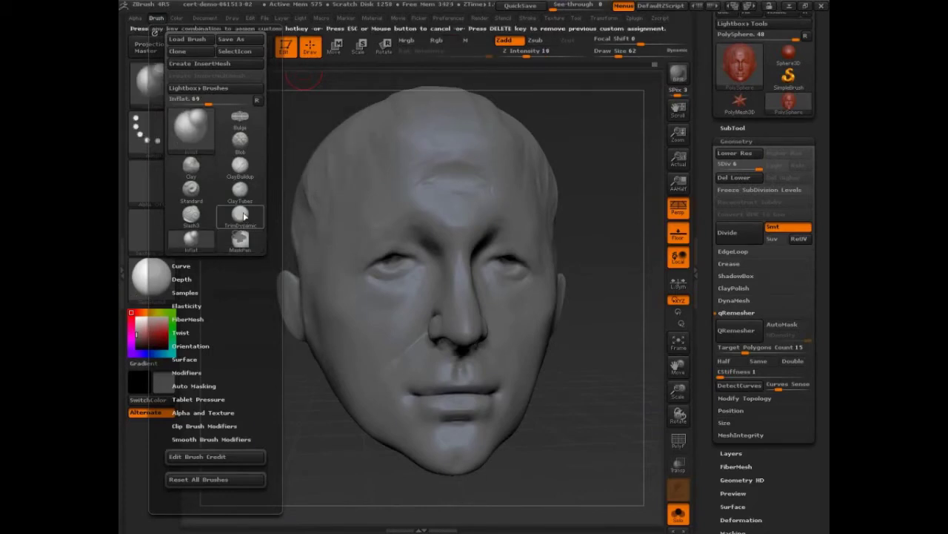
key(1)
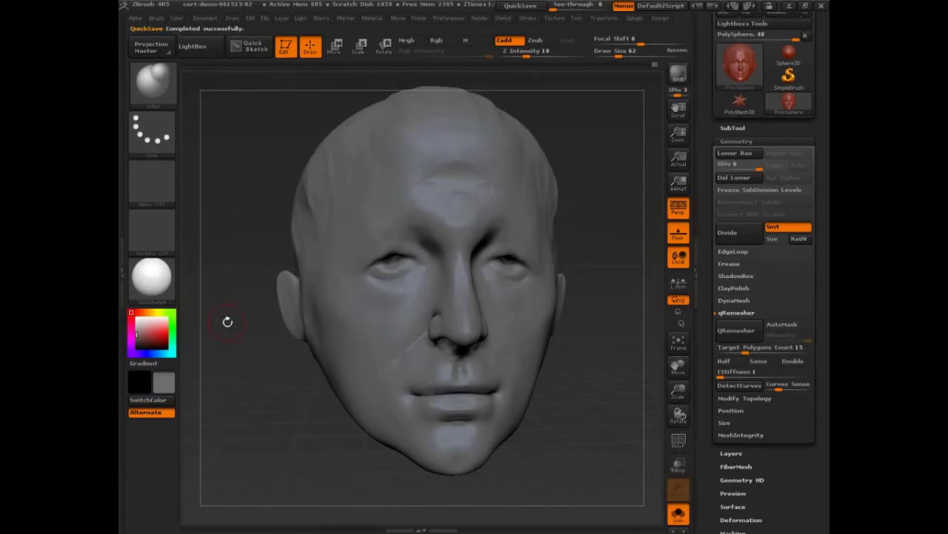
Try to assign the same hotkey to the TrimDynamic brush again.
click(156, 17)
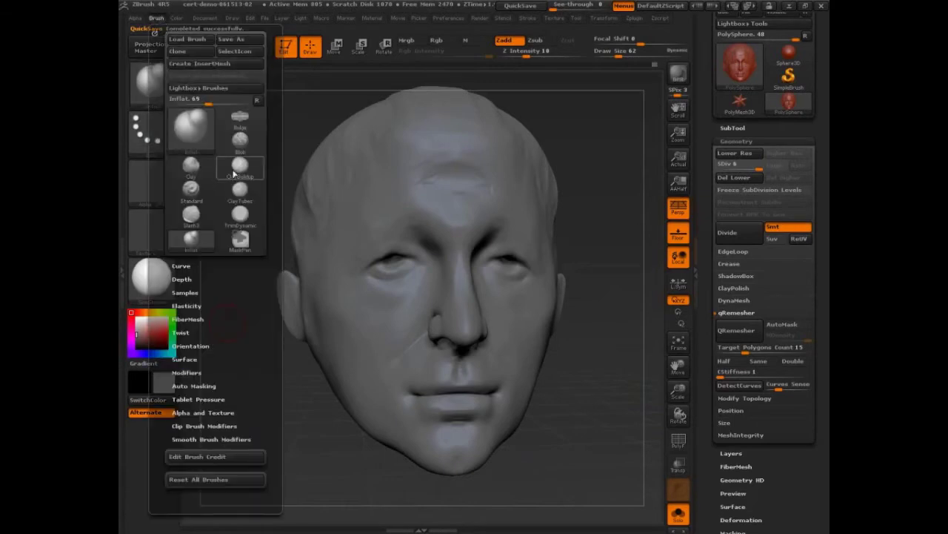
key(ctrl)
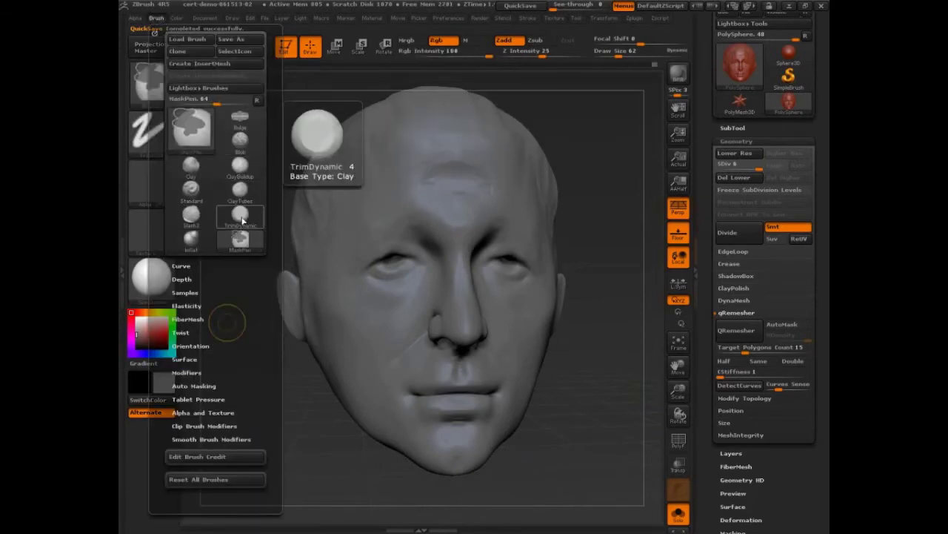
ctrl+alt+click(241, 219)
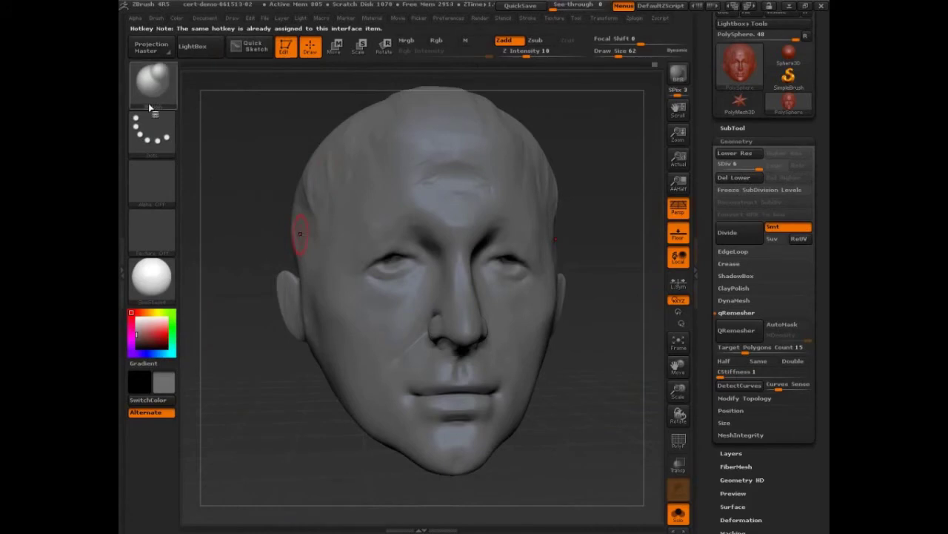
Assign the custom hotkey I to the Inflat brush in the brush palette.
click(157, 18)
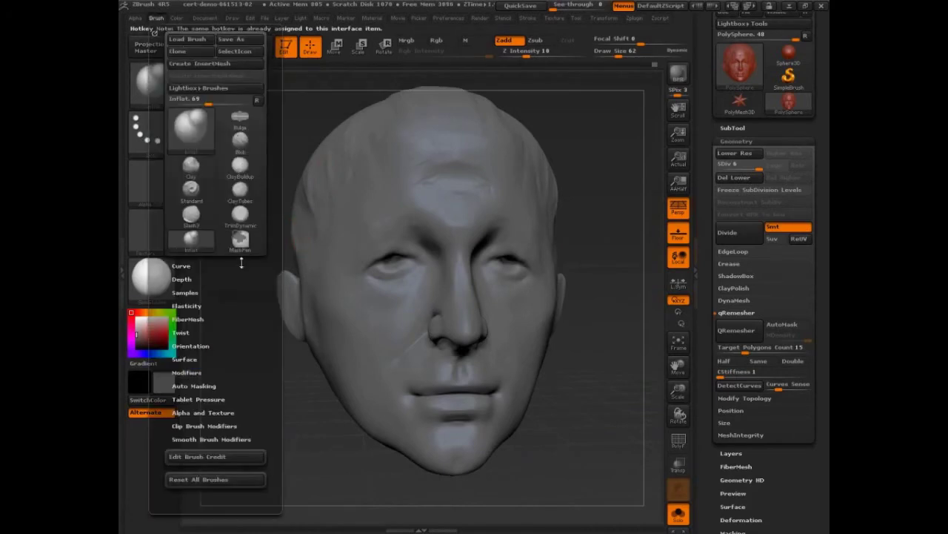
ctrl+alt+click(193, 243)
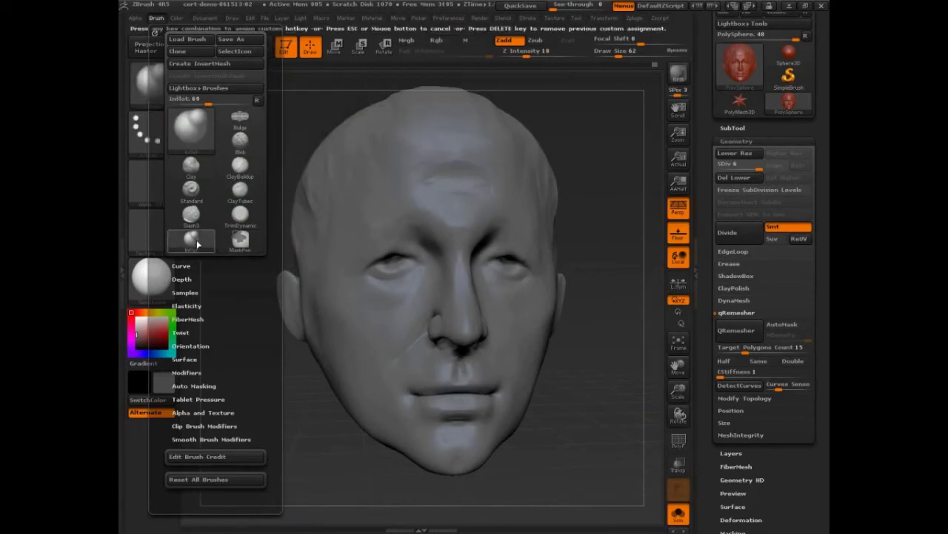
key(i)
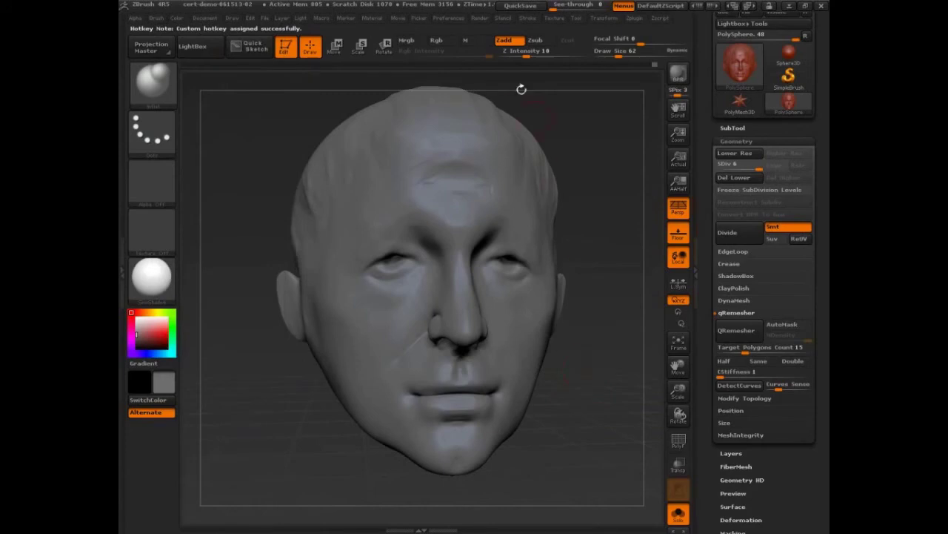
Store the current custom hotkeys as the startup hotkeys in the preferences.
click(449, 18)
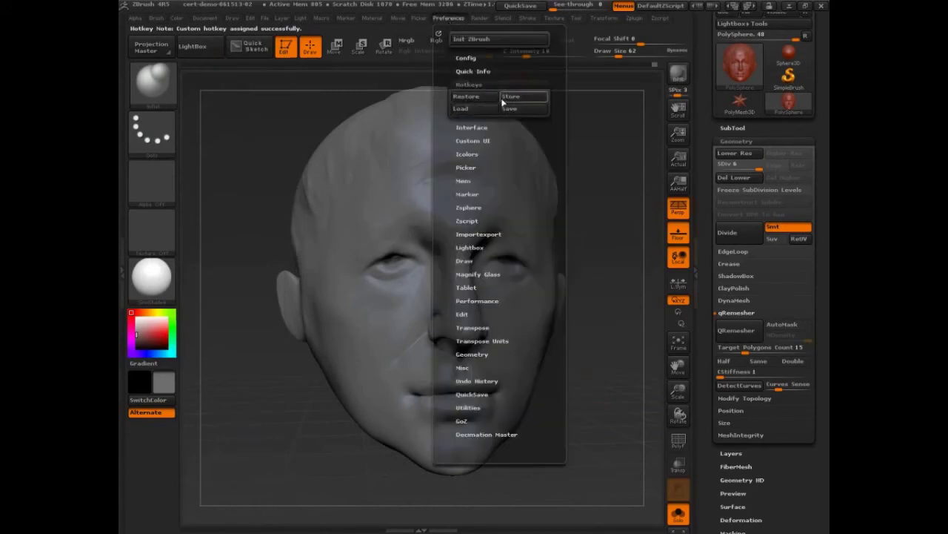
click(516, 99)
click(573, 311)
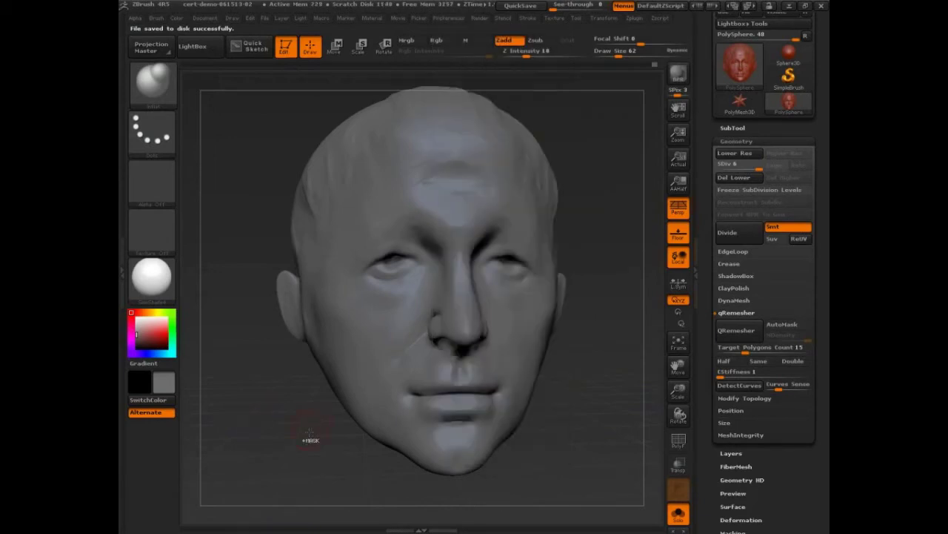
key(ctrl+shift)
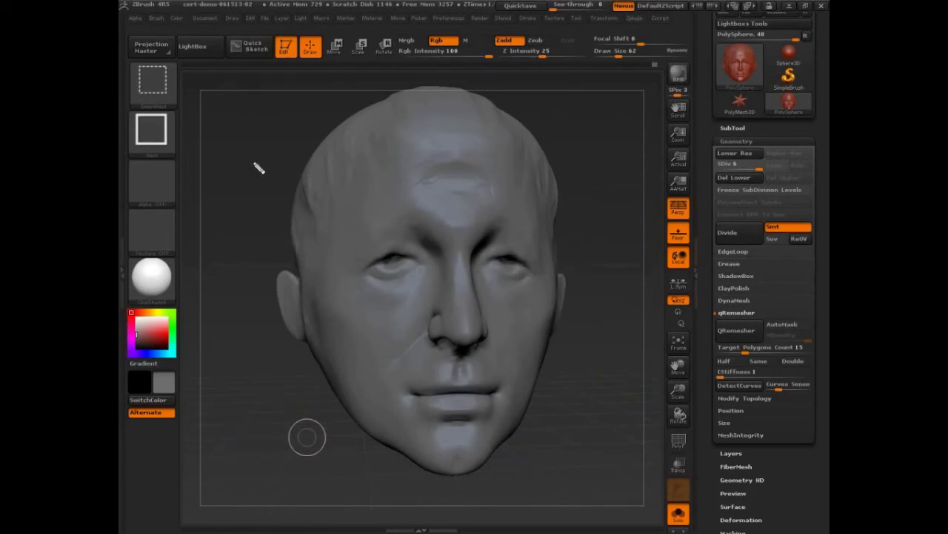
mouse_move(278, 113)
mouse_down()
mouse_move(275, 152)
mouse_move(287, 152)
mouse_up()
drag(271, 132, 306, 128)
mouse_move(301, 148)
mouse_down()
mouse_move(323, 114)
mouse_move(341, 151)
mouse_up()
drag(406, 128, 409, 142)
mouse_move(419, 97)
mouse_down()
mouse_move(430, 133)
mouse_move(453, 143)
mouse_up()
mouse_move(428, 125)
mouse_down()
mouse_move(458, 139)
mouse_move(470, 120)
mouse_up()
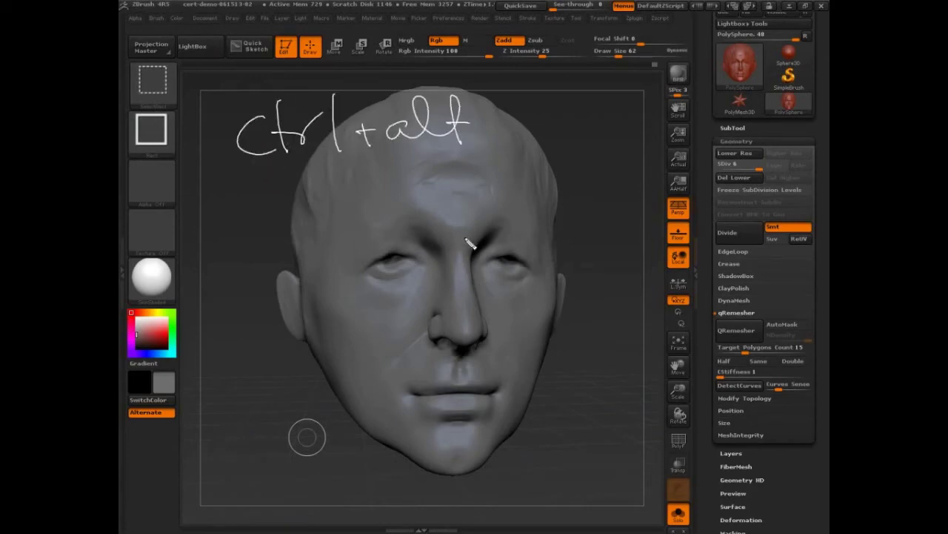
drag(337, 172, 338, 193)
drag(350, 157, 353, 189)
mouse_move(361, 172)
mouse_down()
mouse_move(362, 185)
mouse_move(398, 184)
mouse_up()
mouse_move(421, 135)
mouse_down()
mouse_move(426, 185)
mouse_move(455, 182)
mouse_up()
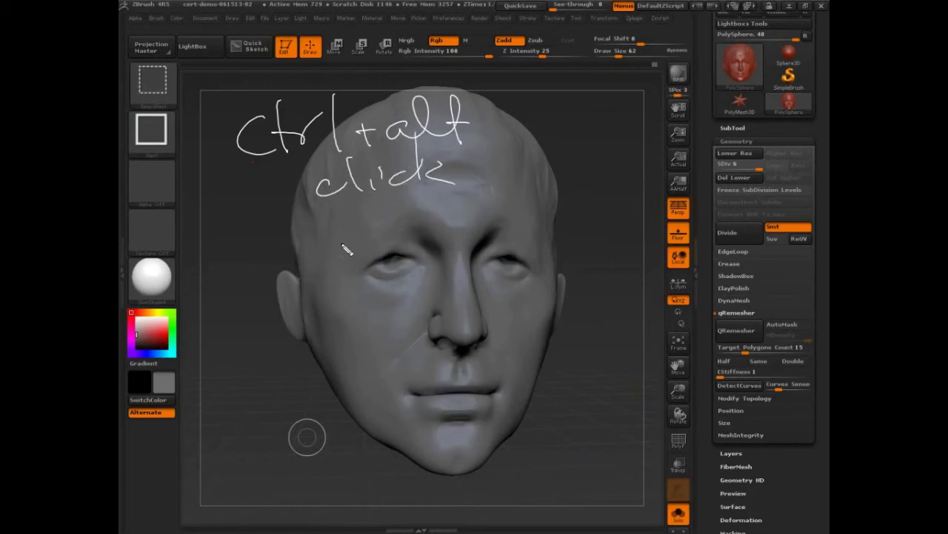
drag(350, 230, 348, 249)
mouse_move(363, 209)
mouse_down()
mouse_move(365, 249)
mouse_move(337, 256)
mouse_move(341, 268)
mouse_up()
key(ctrl+z)
key(ctrl+z)
drag(331, 231, 400, 222)
mouse_move(406, 213)
mouse_down()
mouse_move(432, 228)
mouse_move(455, 219)
mouse_up()
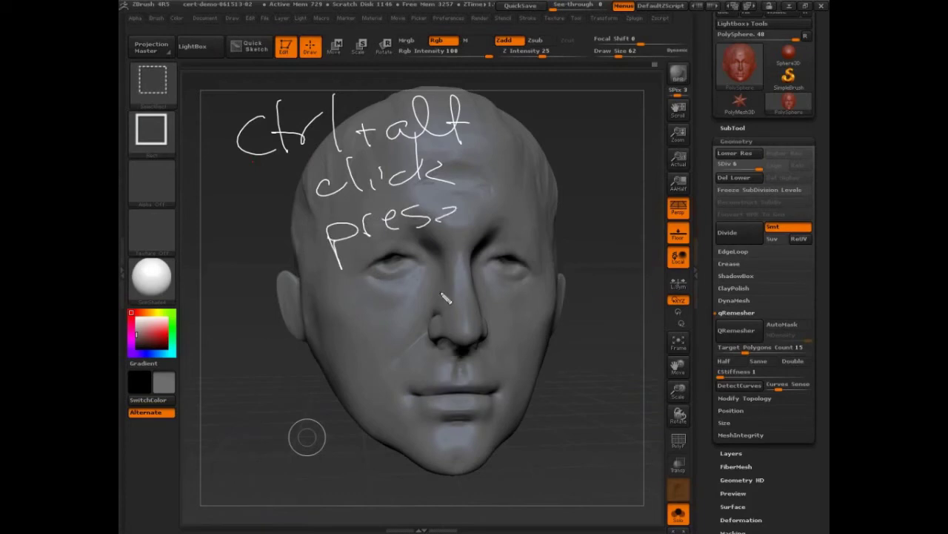
drag(296, 295, 246, 332)
mouse_move(317, 276)
mouse_down()
mouse_move(322, 320)
mouse_move(330, 297)
mouse_up()
mouse_move(341, 304)
mouse_down()
mouse_move(349, 317)
mouse_move(372, 295)
mouse_up()
drag(377, 305, 396, 303)
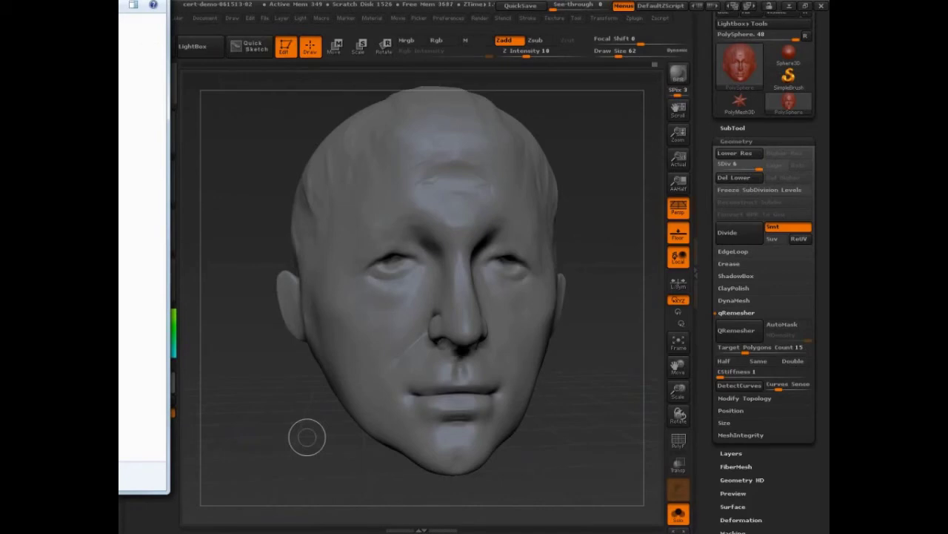
Switch to Windows Explorer, open StartupHotkeys.TXT from the ZBrush 4R5 ZStartup\HotKeys folder, and examine its brush hotkey entries.
drag(118, 14, 241, 14)
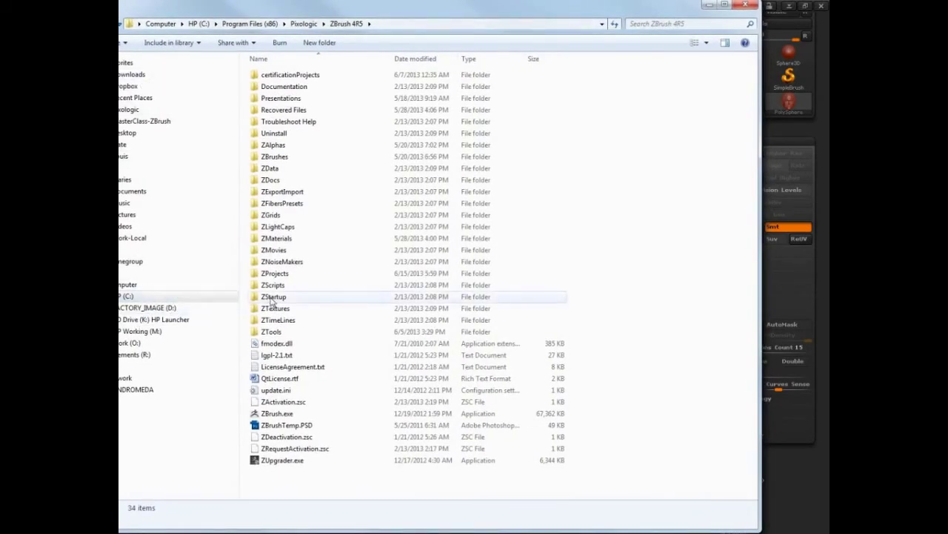
double_click(272, 298)
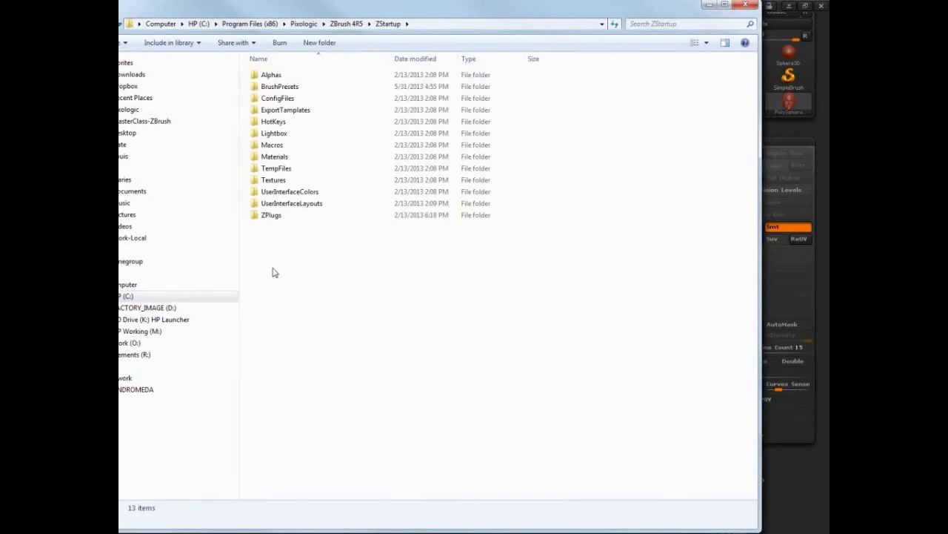
double_click(280, 126)
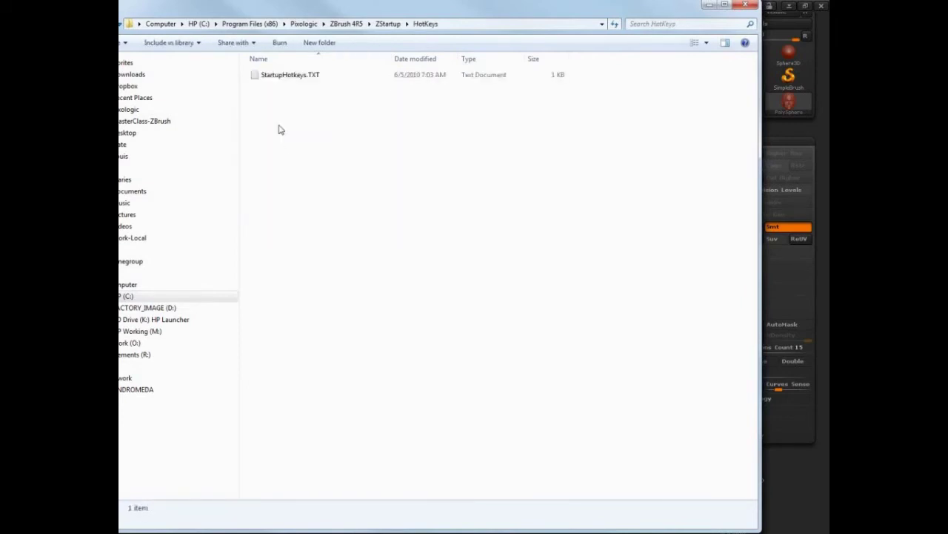
click(289, 75)
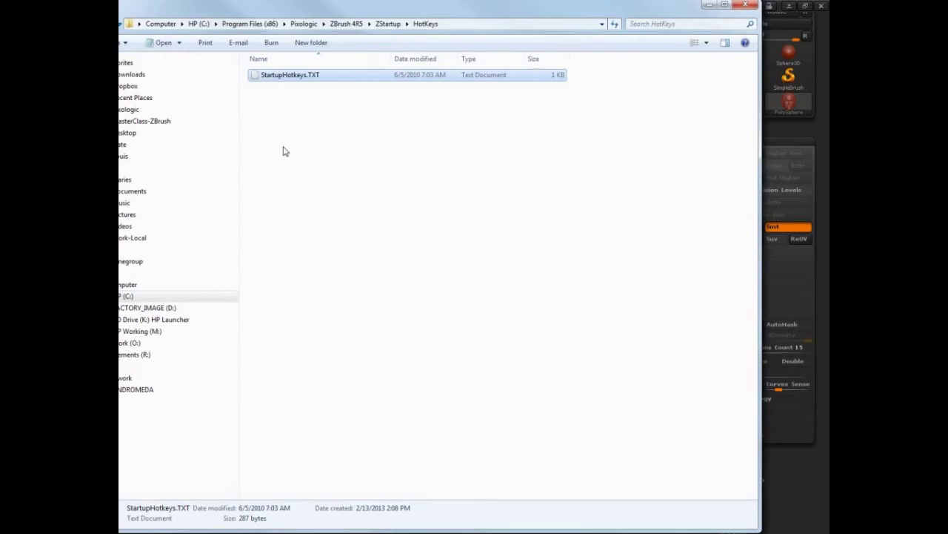
double_click(295, 80)
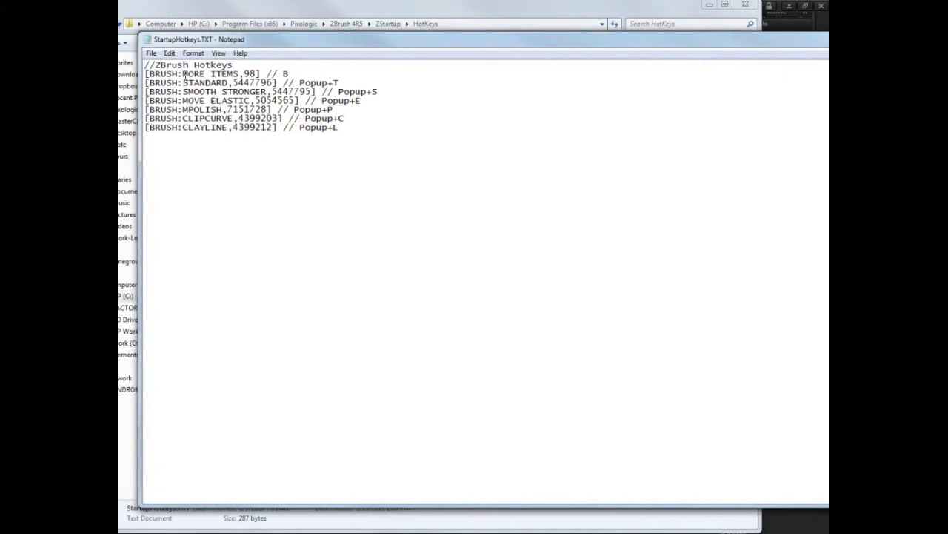
drag(184, 83, 244, 91)
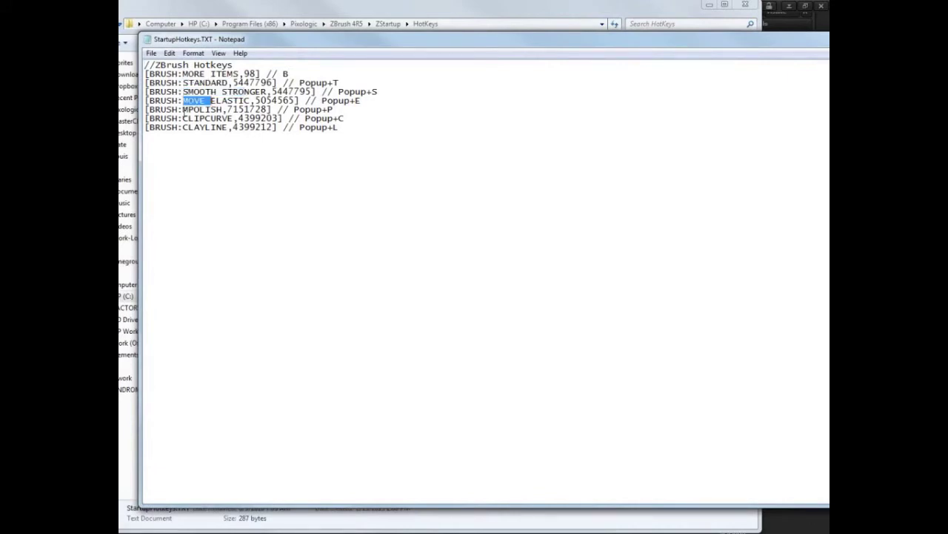
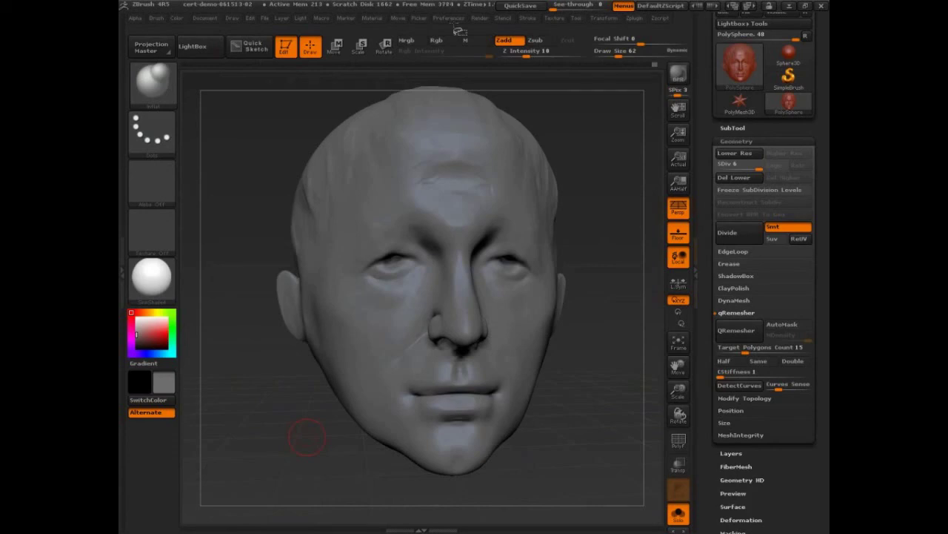
Collapse the Hotkeys section in the preferences and the Geometry section of the current tool.
click(448, 17)
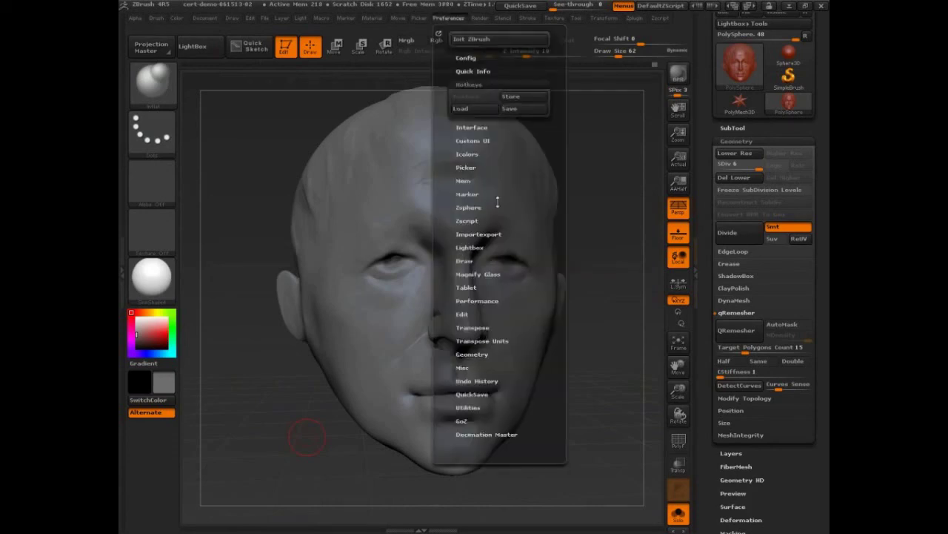
click(480, 85)
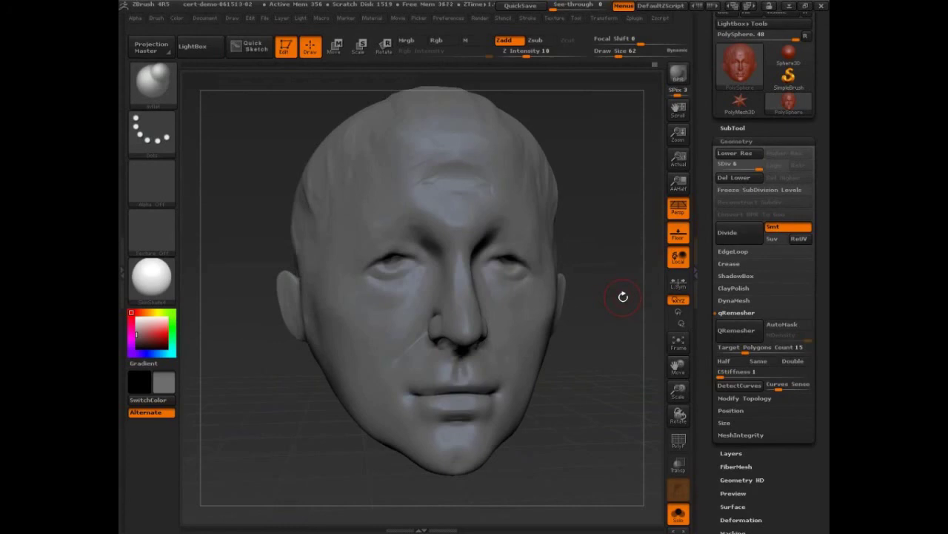
click(738, 140)
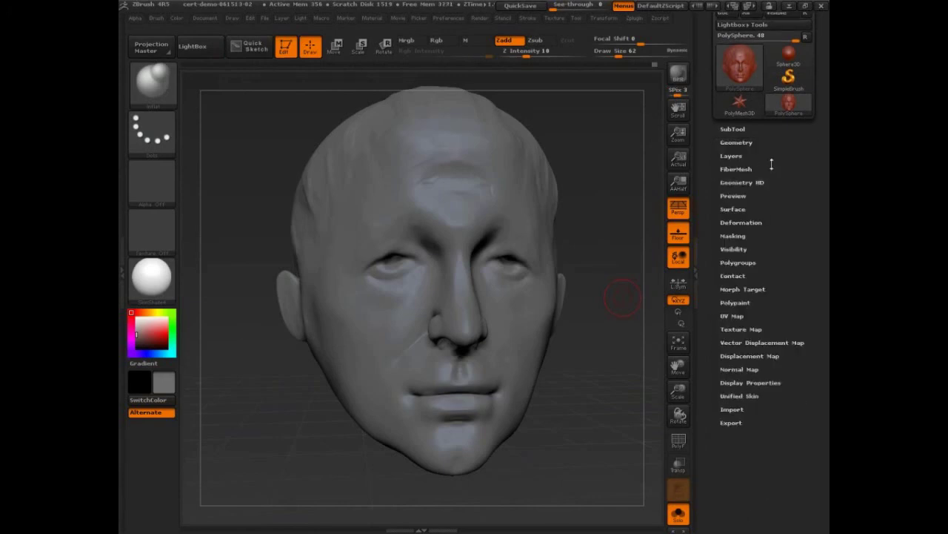
drag(775, 168, 772, 258)
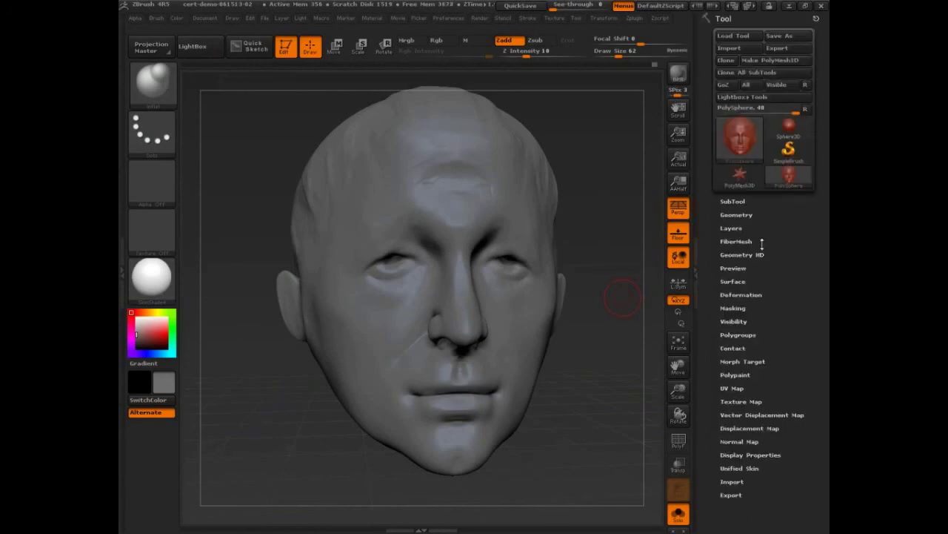
key(ctrl+shift)
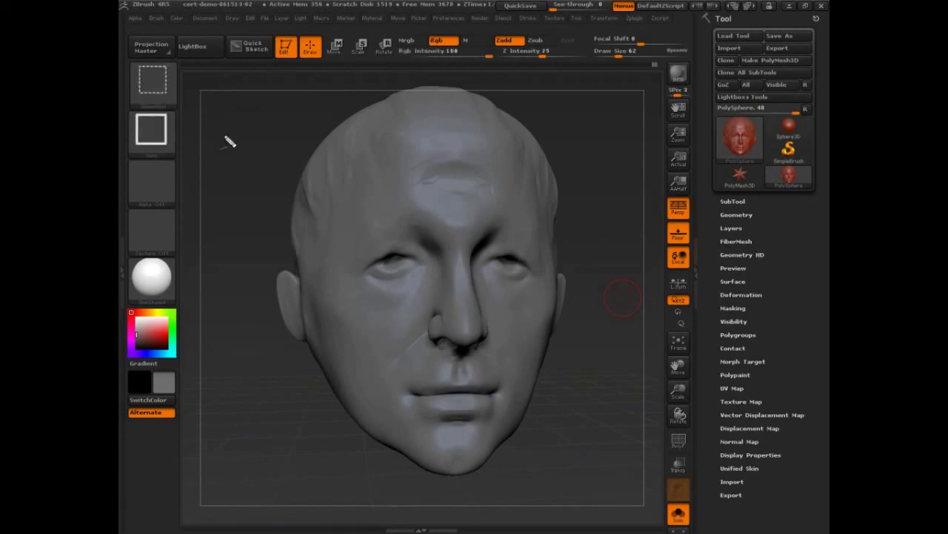
mouse_move(214, 114)
mouse_down()
mouse_move(224, 95)
mouse_move(227, 124)
mouse_move(322, 116)
mouse_up()
drag(378, 95, 386, 108)
mouse_move(381, 98)
mouse_down()
mouse_move(382, 114)
mouse_move(423, 118)
mouse_up()
drag(437, 97, 485, 117)
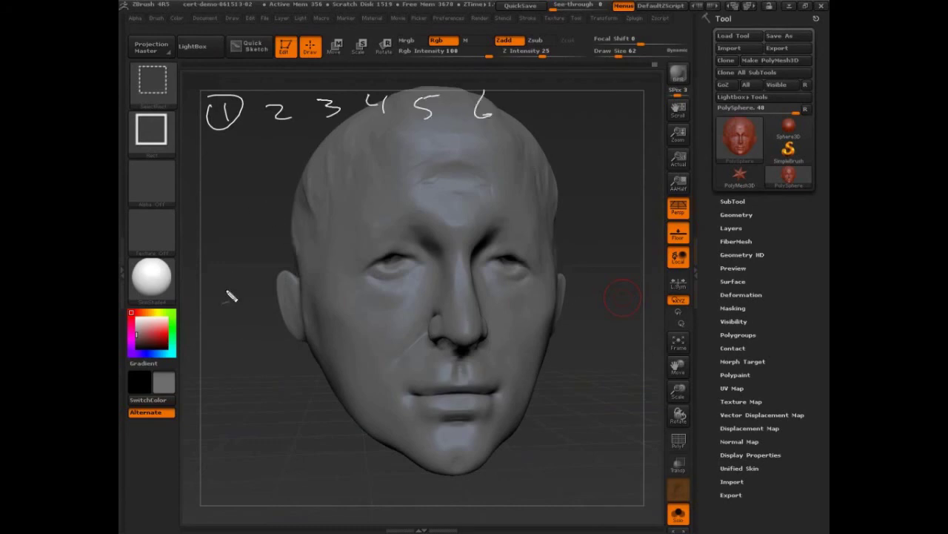
mouse_move(417, 138)
mouse_down()
mouse_move(411, 155)
mouse_move(431, 154)
mouse_up()
mouse_move(442, 147)
mouse_down()
mouse_move(450, 178)
mouse_move(425, 191)
mouse_move(461, 191)
mouse_move(469, 161)
mouse_up()
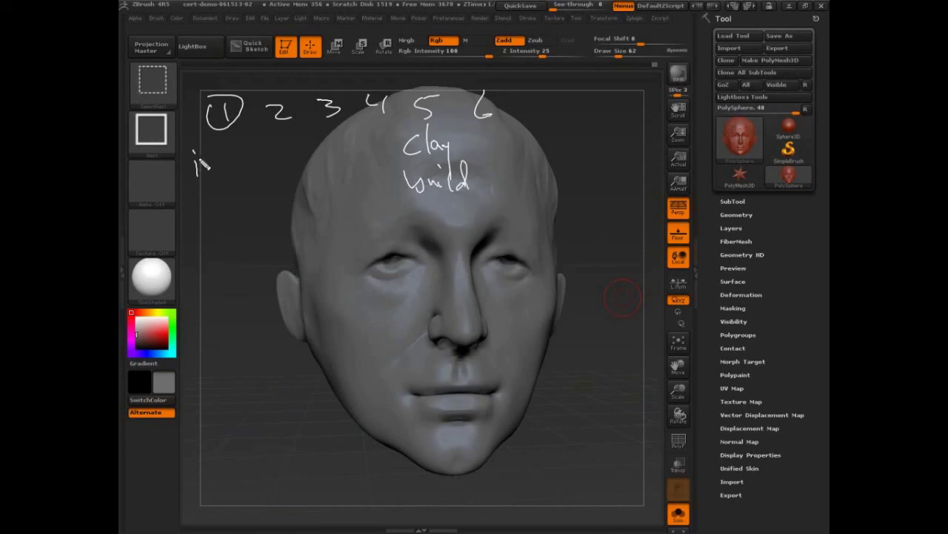
drag(200, 163, 260, 167)
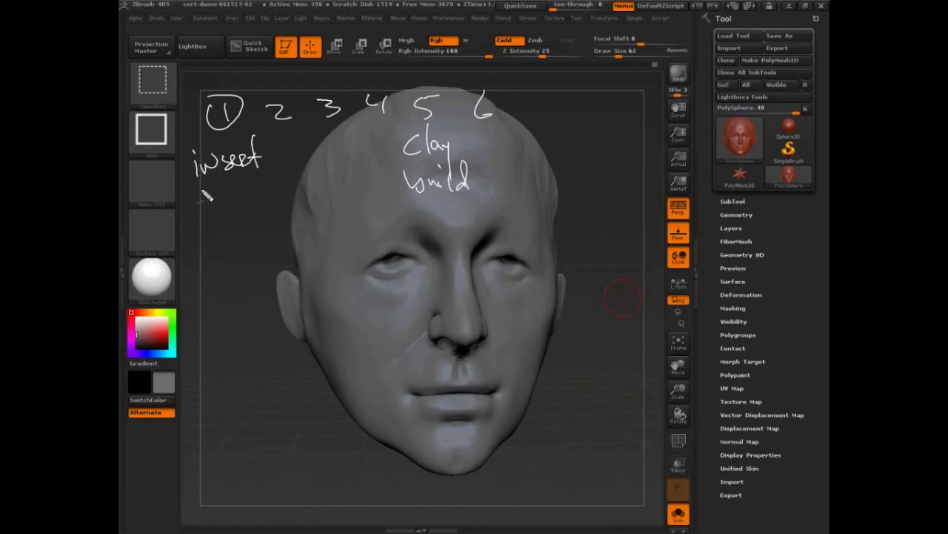
mouse_move(206, 195)
mouse_down()
mouse_move(215, 227)
mouse_move(227, 198)
mouse_move(239, 206)
mouse_move(249, 194)
mouse_move(286, 203)
mouse_up()
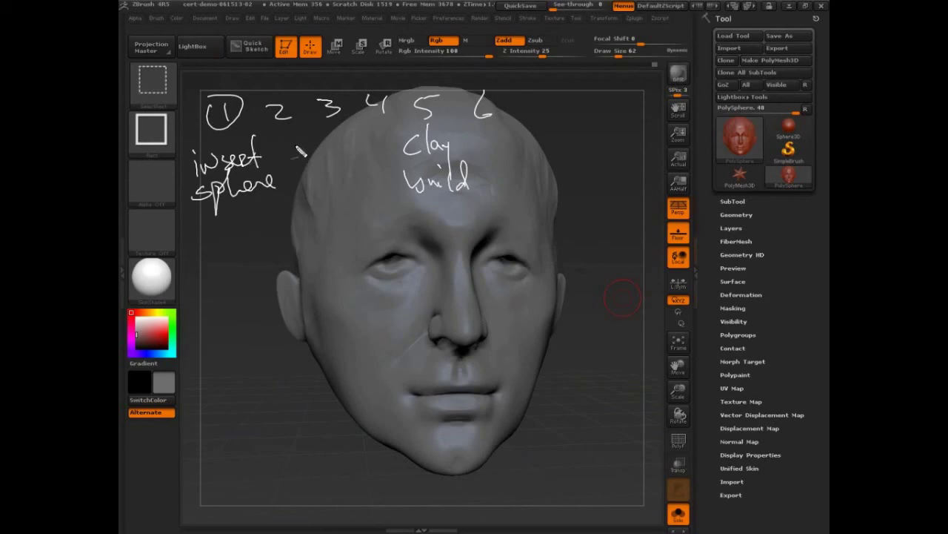
mouse_move(283, 155)
mouse_down()
mouse_move(326, 142)
mouse_move(376, 156)
mouse_up()
mouse_move(386, 122)
mouse_down()
mouse_move(393, 206)
mouse_move(378, 228)
mouse_move(386, 219)
mouse_move(410, 236)
mouse_move(371, 261)
mouse_up()
click(405, 252)
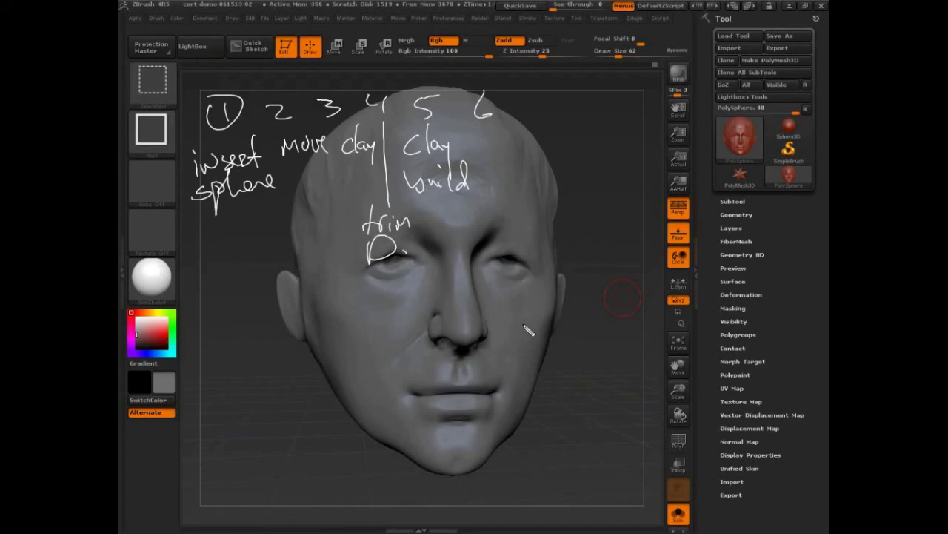